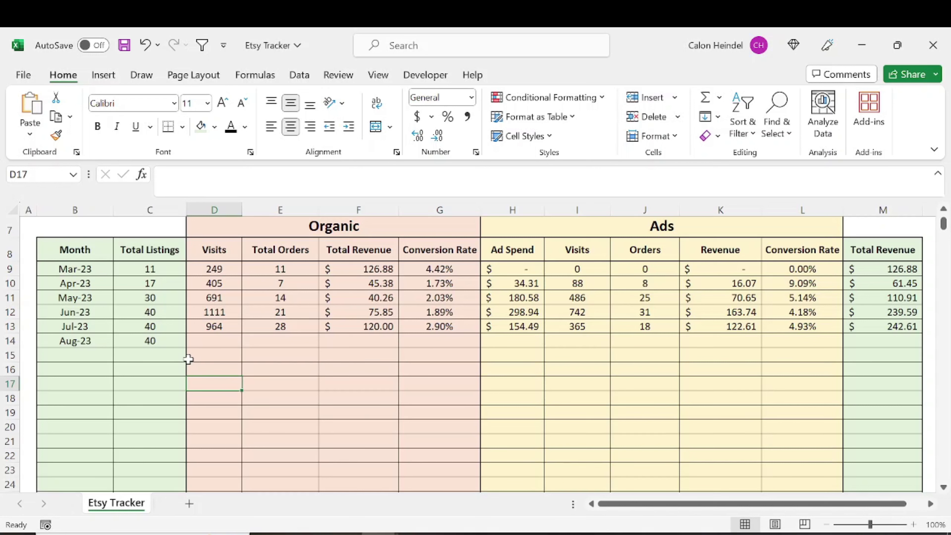
Paste into the Aug-23 organic cells D14:G14 and give them a visible font color.
{"action": "left_click_drag", "start_coordinate": [199, 342], "coordinate": [472, 341]}
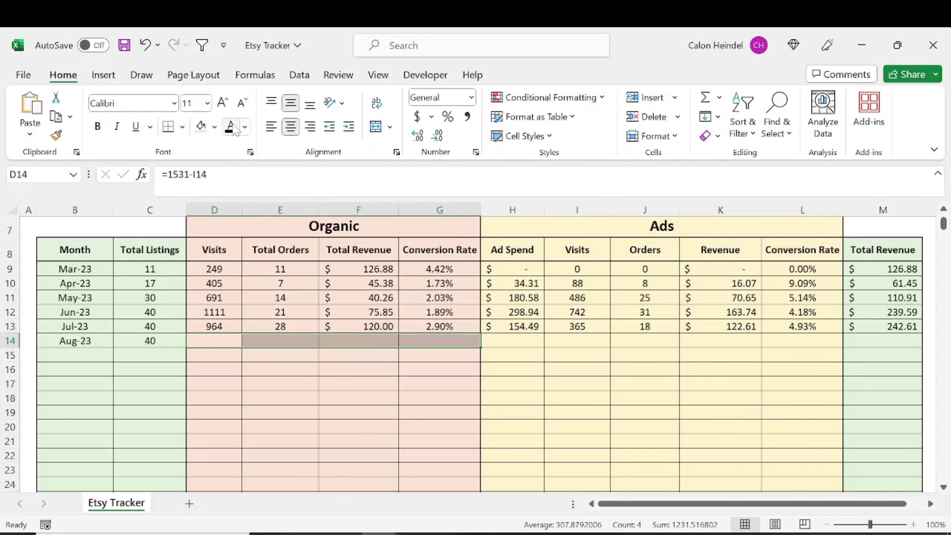
{"action": "type", "text": "1082\t29\t120.49\t2.68%"}
{"action": "left_click", "coordinate": [285, 439]}
Check Aug-23 listings, visits, orders and revenue formulas against the Jul-23 row.
{"action": "left_click", "coordinate": [144, 335]}
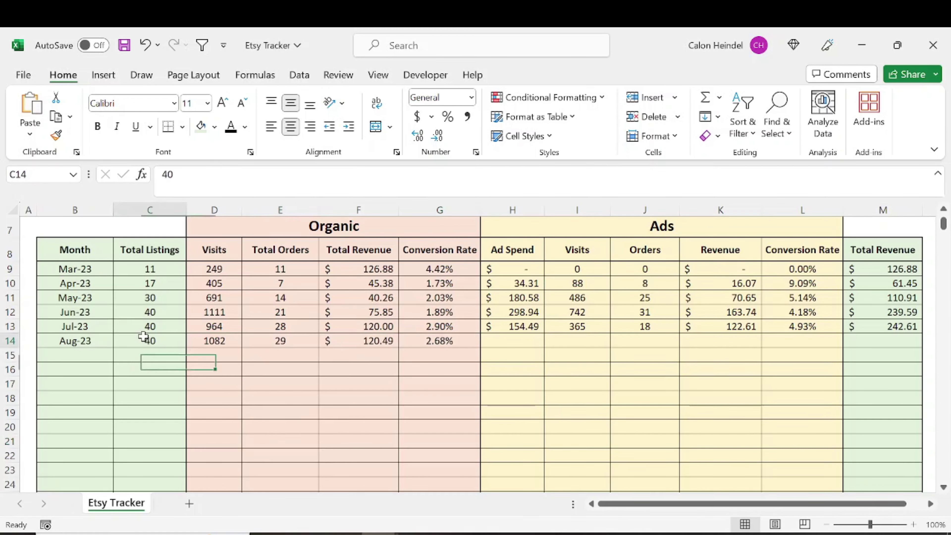
{"action": "left_click_drag", "start_coordinate": [150, 311], "coordinate": [155, 338]}
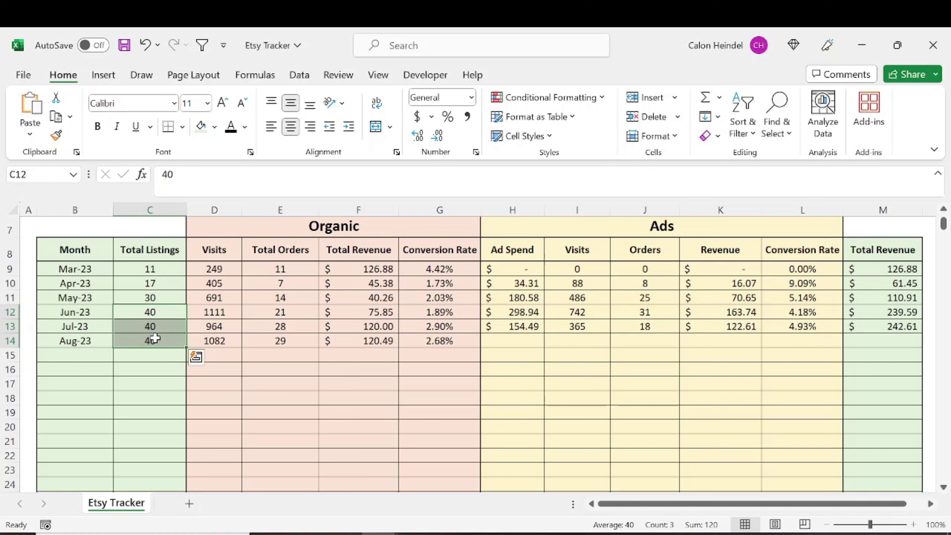
{"action": "left_click", "coordinate": [161, 338]}
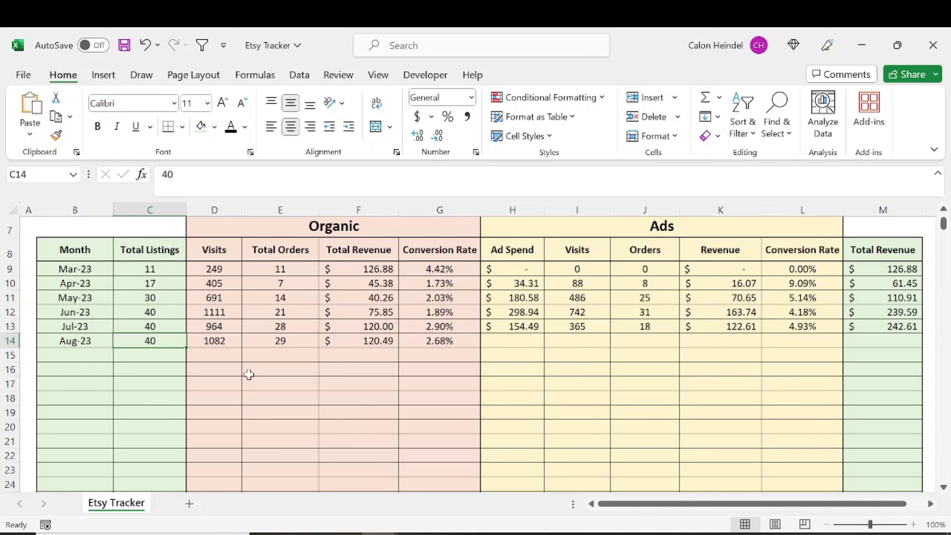
{"action": "left_click", "coordinate": [222, 343]}
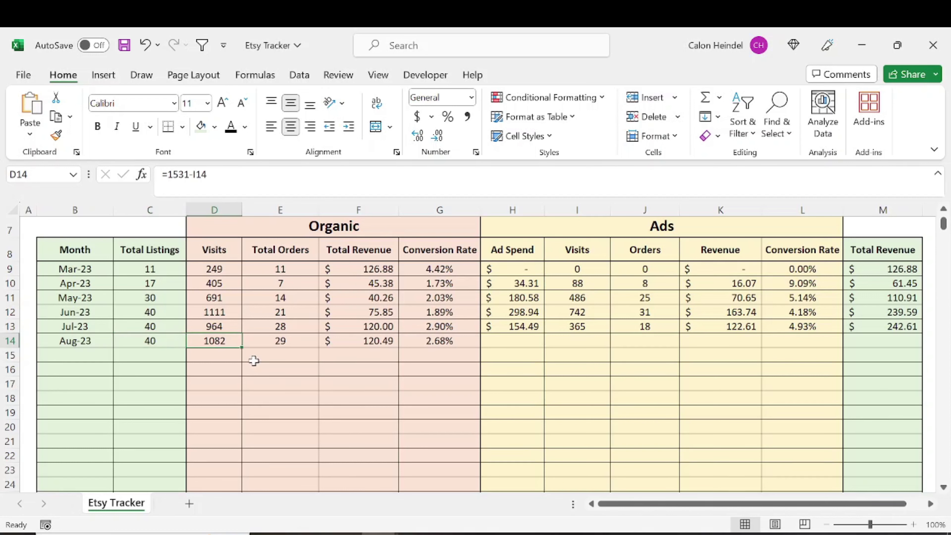
{"action": "left_click", "coordinate": [224, 329]}
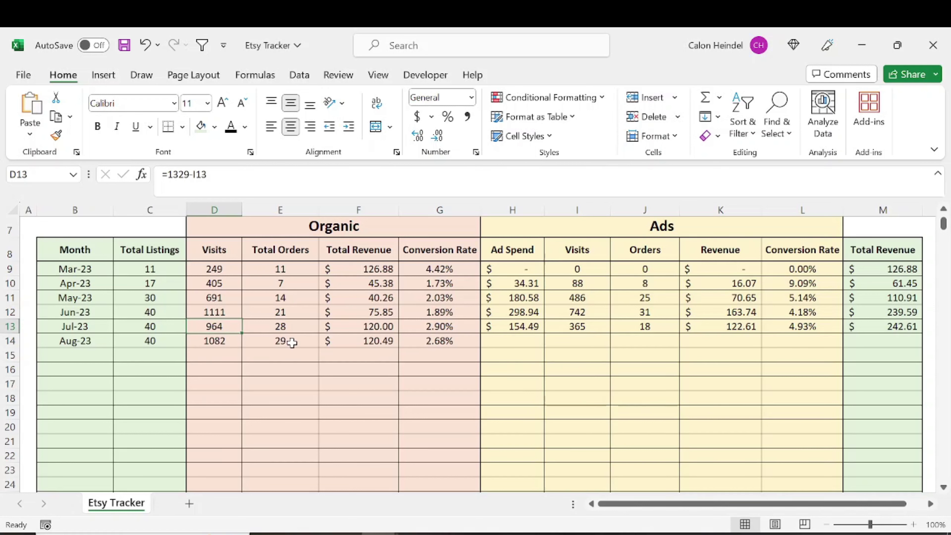
{"action": "left_click_drag", "start_coordinate": [299, 329], "coordinate": [301, 340]}
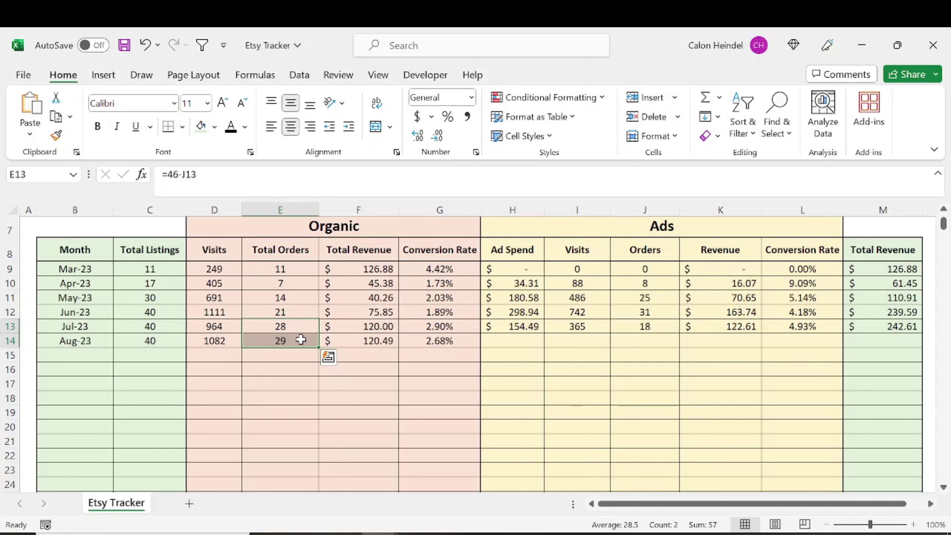
{"action": "left_click_drag", "start_coordinate": [379, 329], "coordinate": [382, 343]}
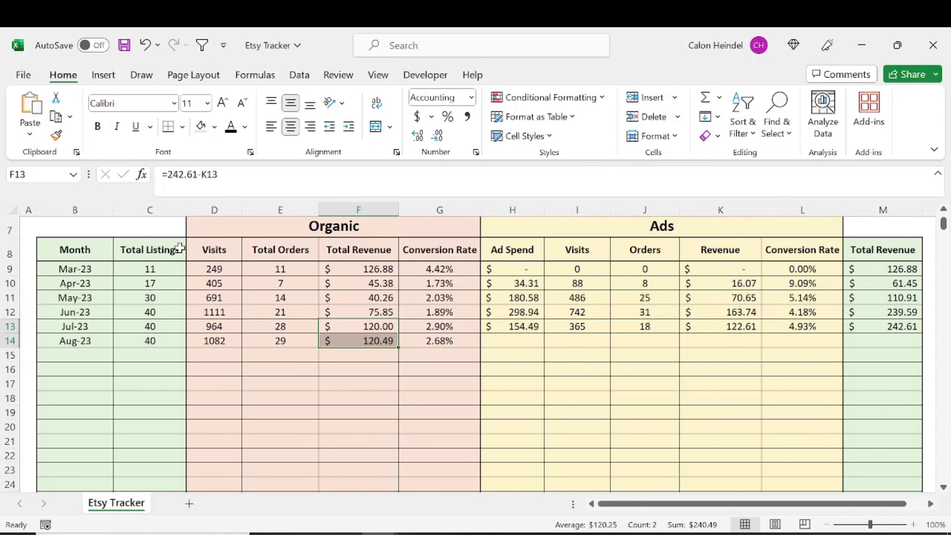
Review the organic conversion rate formulas, comparing Aug-23's 2.68% with Jul-23.
{"action": "left_click_drag", "start_coordinate": [212, 227], "coordinate": [427, 385]}
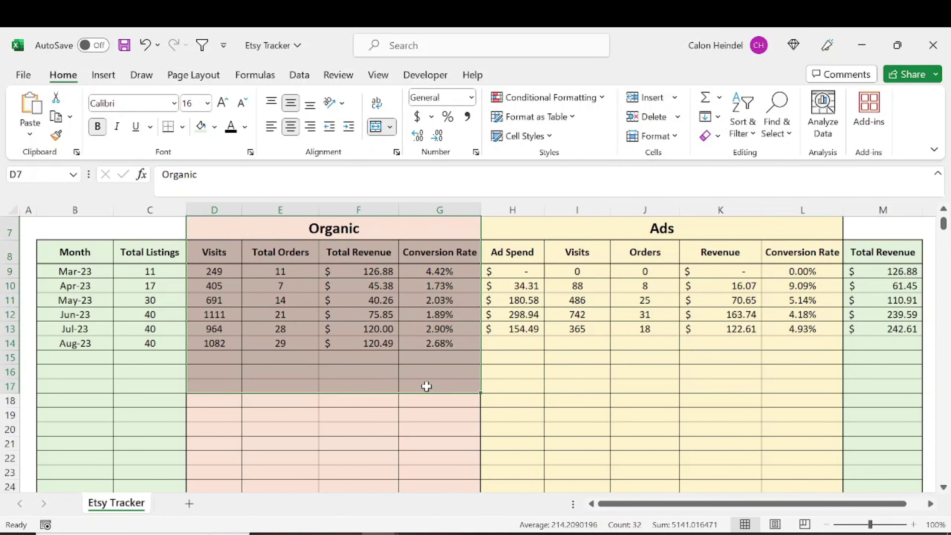
{"action": "left_click", "coordinate": [437, 359]}
{"action": "left_click", "coordinate": [439, 344]}
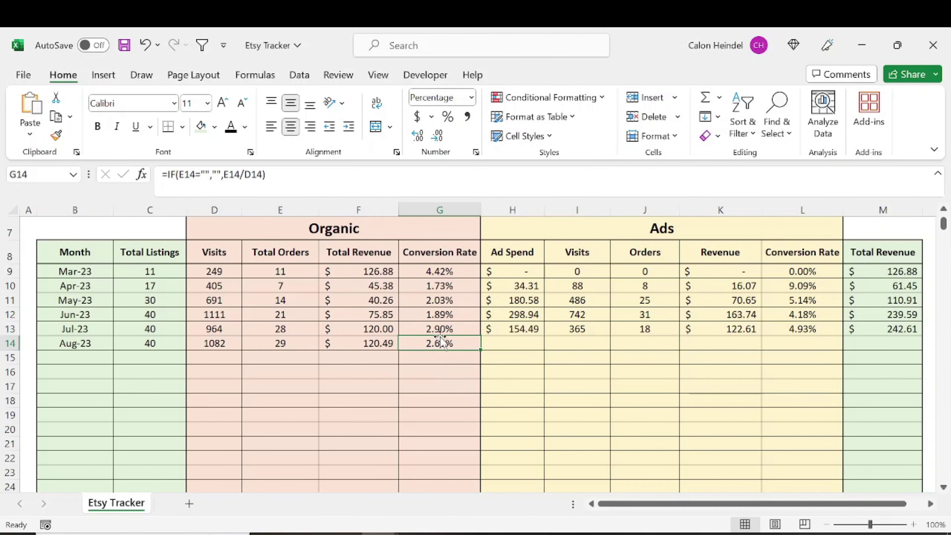
{"action": "left_click_drag", "start_coordinate": [441, 330], "coordinate": [446, 339]}
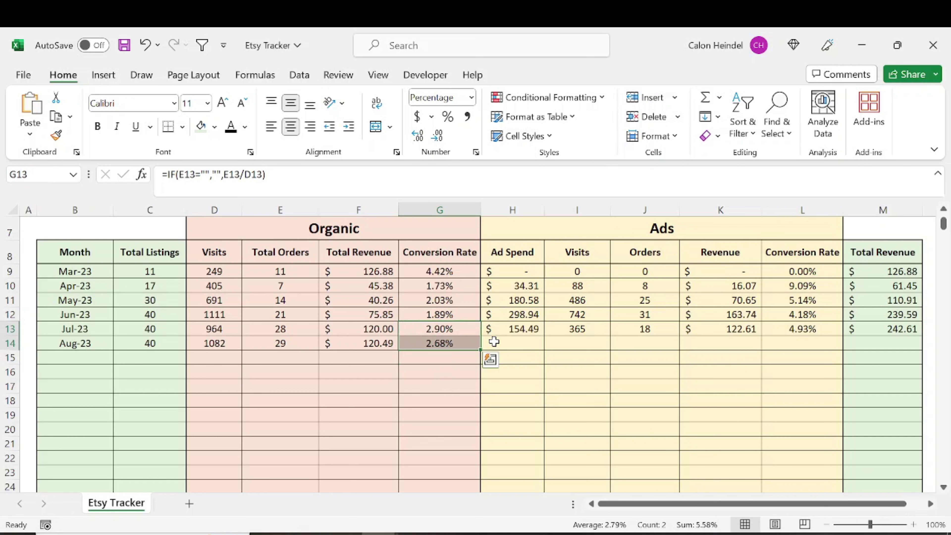
{"action": "left_click_drag", "start_coordinate": [527, 341], "coordinate": [793, 337]}
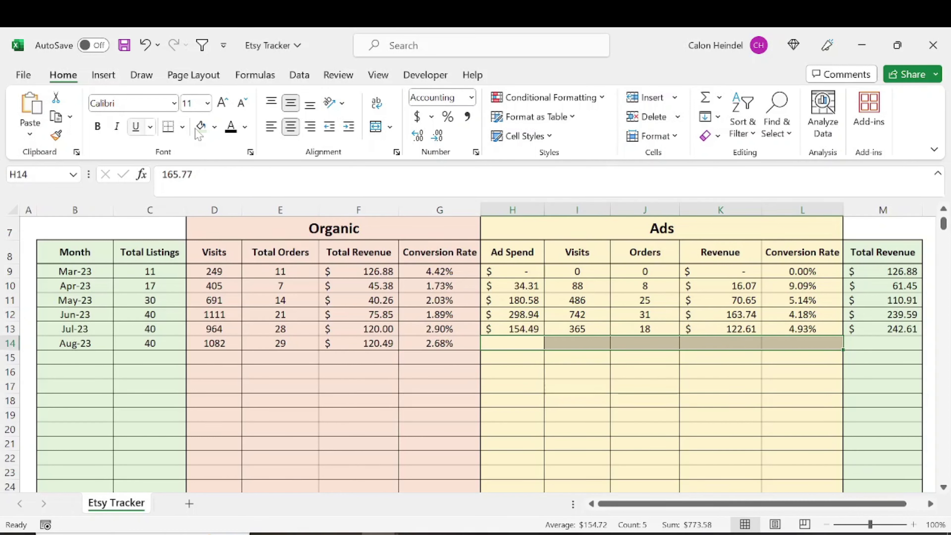
Color H14:L14 visibly and verify $165.77 spend, 449 visits, 23 orders, $135.76, 5.12%.
{"action": "left_click", "coordinate": [235, 132]}
{"action": "left_click", "coordinate": [645, 386]}
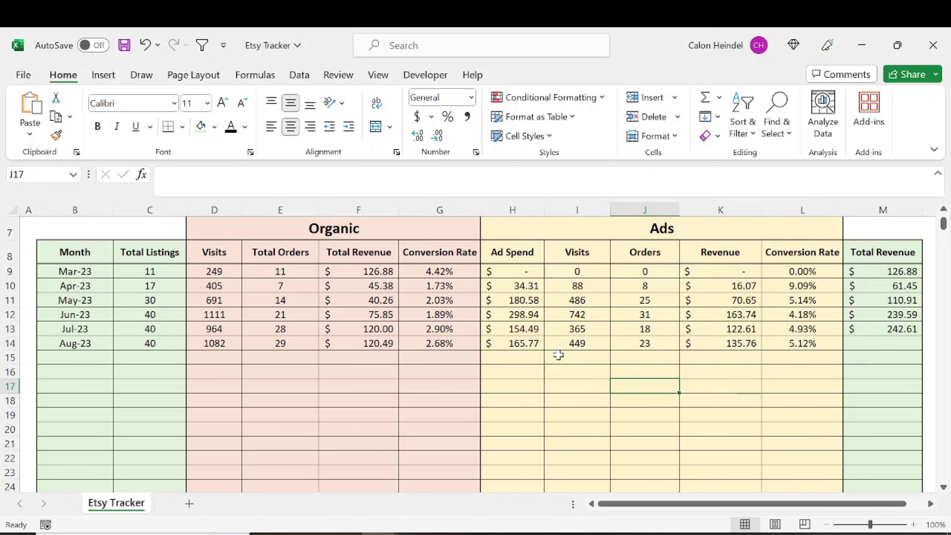
{"action": "left_click", "coordinate": [535, 346]}
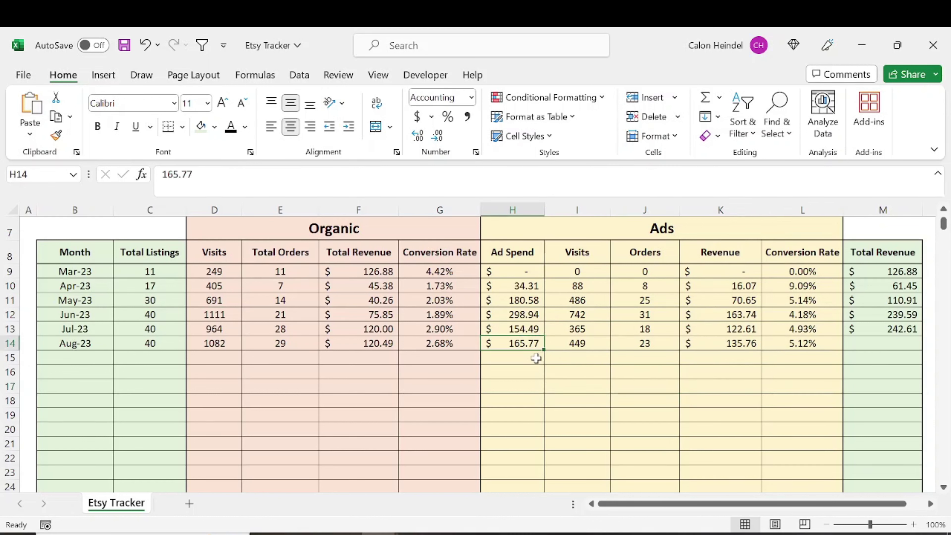
{"action": "left_click", "coordinate": [589, 348]}
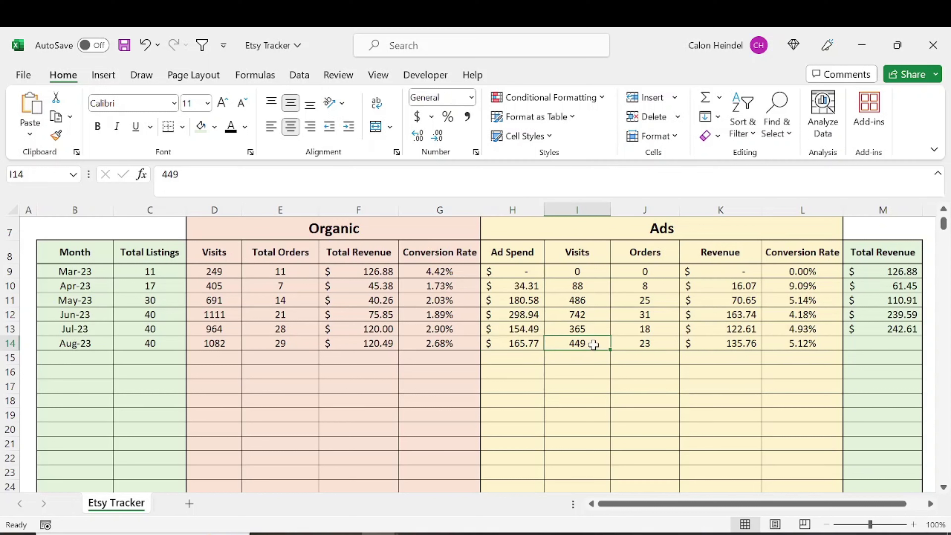
{"action": "left_click", "coordinate": [661, 346]}
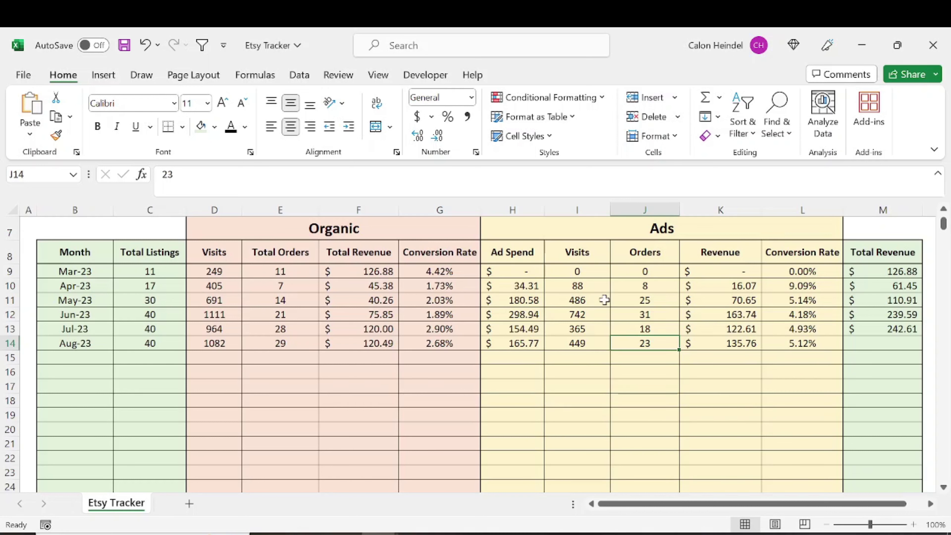
{"action": "left_click", "coordinate": [742, 348]}
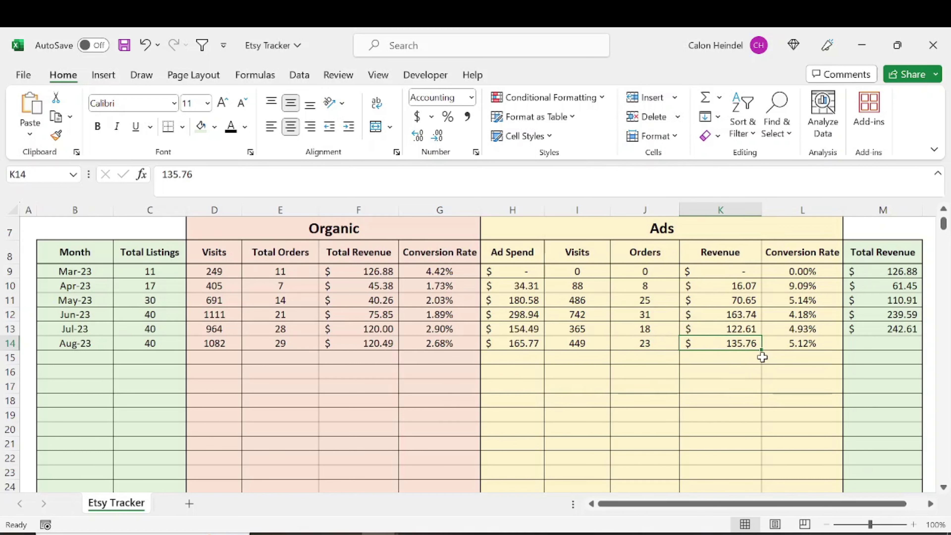
{"action": "left_click", "coordinate": [821, 347]}
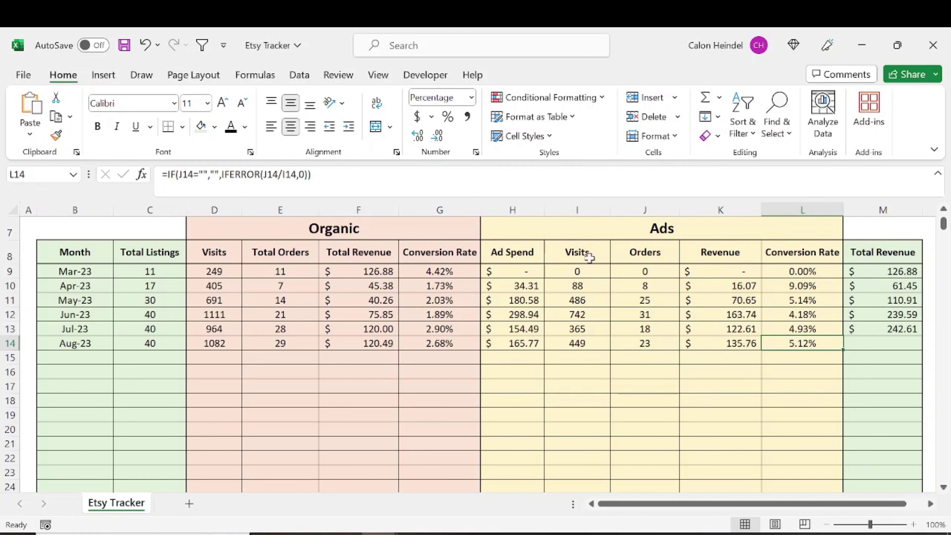
Give M14 a visible font color so the Aug-23 total of $256.25 shows.
{"action": "left_click", "coordinate": [513, 267]}
{"action": "left_click_drag", "start_coordinate": [512, 267], "coordinate": [788, 347]}
{"action": "left_click", "coordinate": [858, 350]}
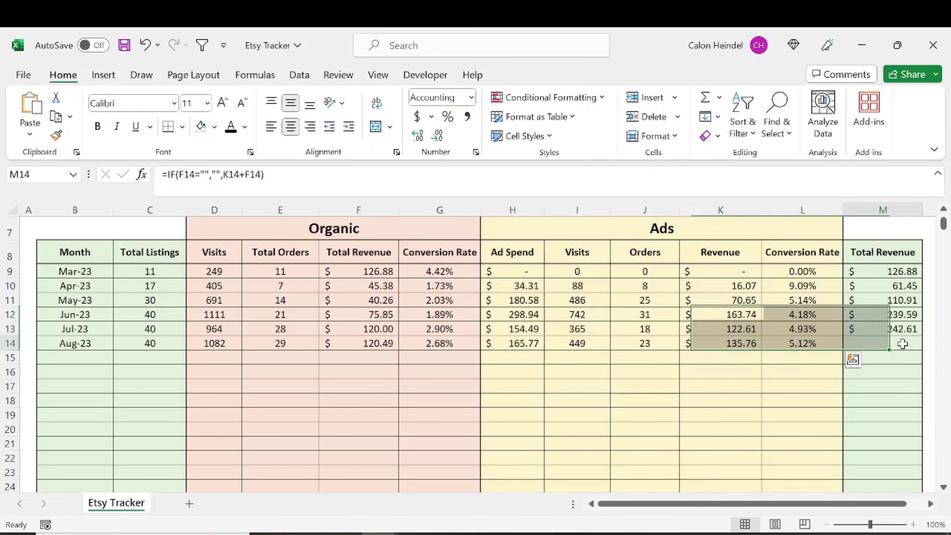
{"action": "left_click", "coordinate": [231, 127]}
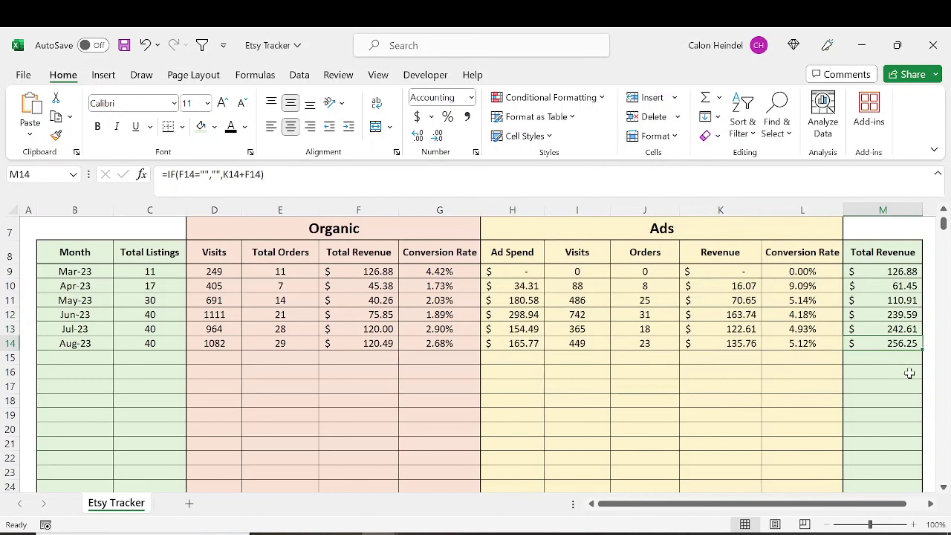
{"action": "left_click", "coordinate": [895, 375]}
Verify the Aug-23 total revenue formula against earlier months' totals and recent rows.
{"action": "left_click", "coordinate": [894, 339]}
{"action": "mouse_move", "coordinate": [897, 315]}
{"action": "left_mouse_down"}
{"action": "mouse_move", "coordinate": [900, 324]}
{"action": "mouse_move", "coordinate": [897, 315]}
{"action": "left_mouse_up"}
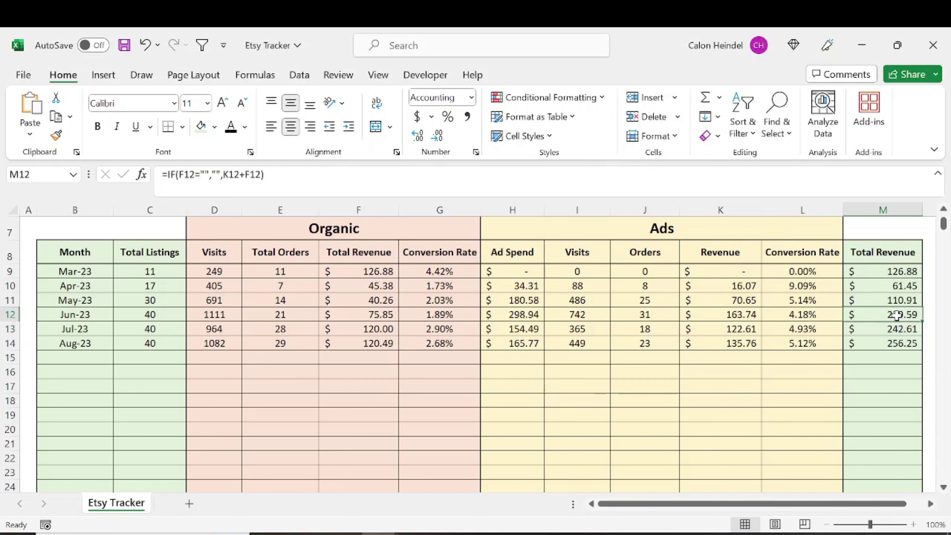
{"action": "left_click", "coordinate": [922, 349]}
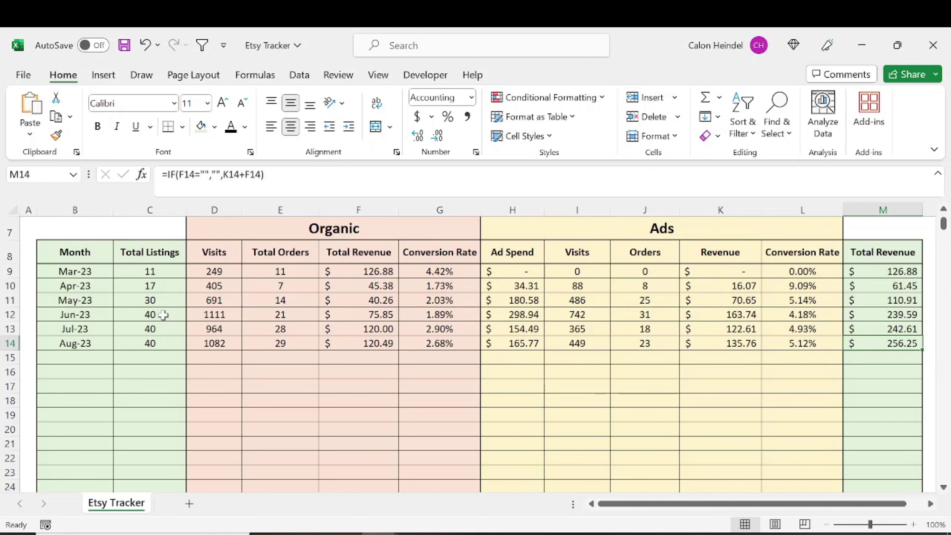
{"action": "left_click_drag", "start_coordinate": [165, 315], "coordinate": [162, 343]}
{"action": "left_click_drag", "start_coordinate": [88, 314], "coordinate": [225, 339]}
Compare the Jul-23 and Aug-23 rows and sum all monthly total revenue figures.
{"action": "left_click", "coordinate": [530, 356]}
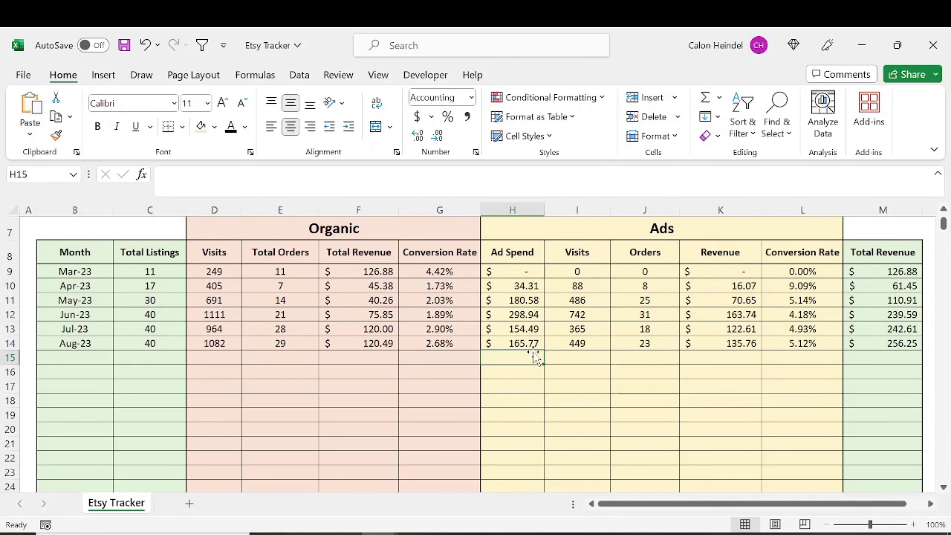
{"action": "left_click", "coordinate": [530, 345]}
{"action": "left_click", "coordinate": [535, 369]}
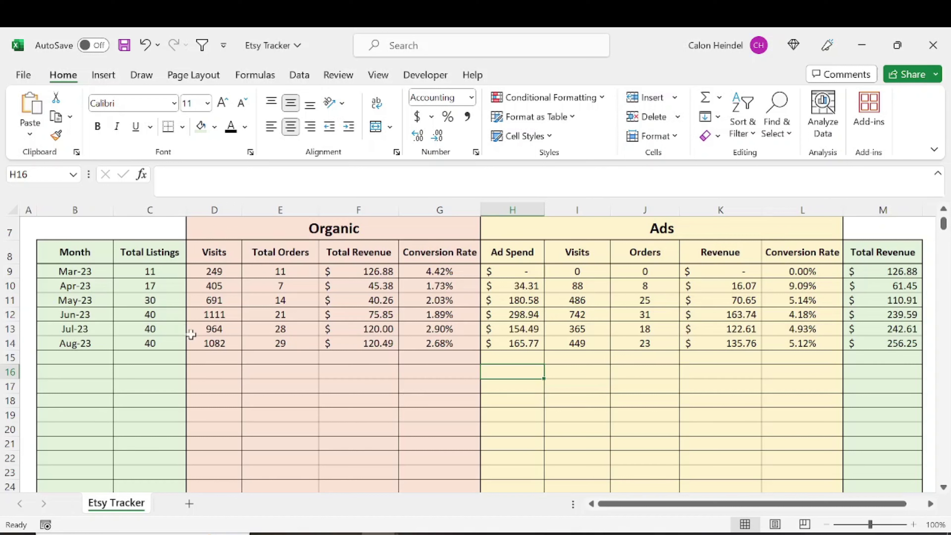
{"action": "left_click_drag", "start_coordinate": [173, 326], "coordinate": [891, 339]}
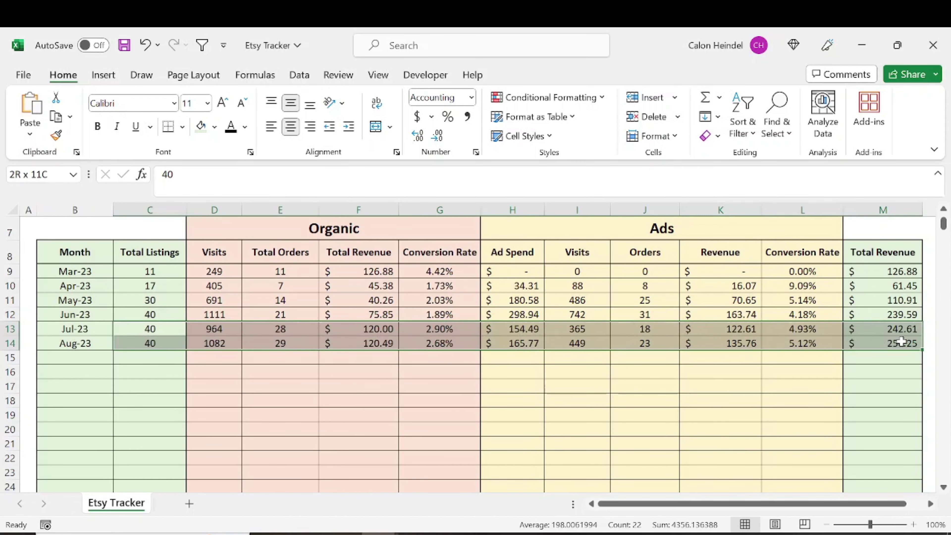
{"action": "left_click", "coordinate": [366, 400]}
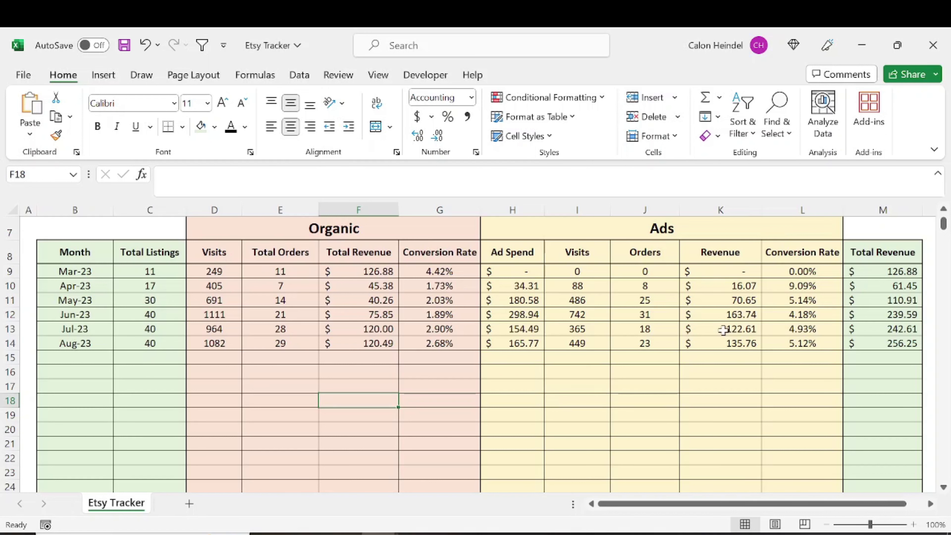
{"action": "left_click_drag", "start_coordinate": [902, 314], "coordinate": [903, 343]}
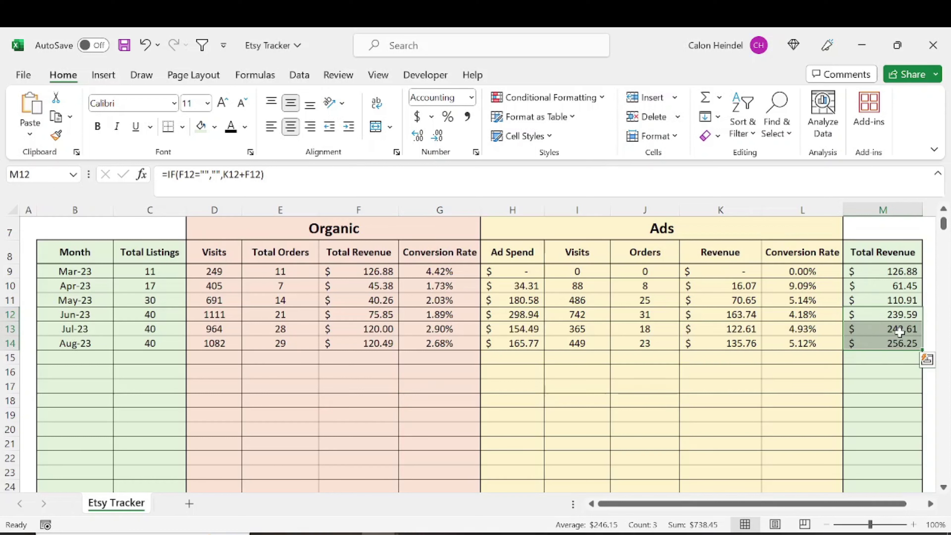
{"action": "left_click", "coordinate": [905, 342]}
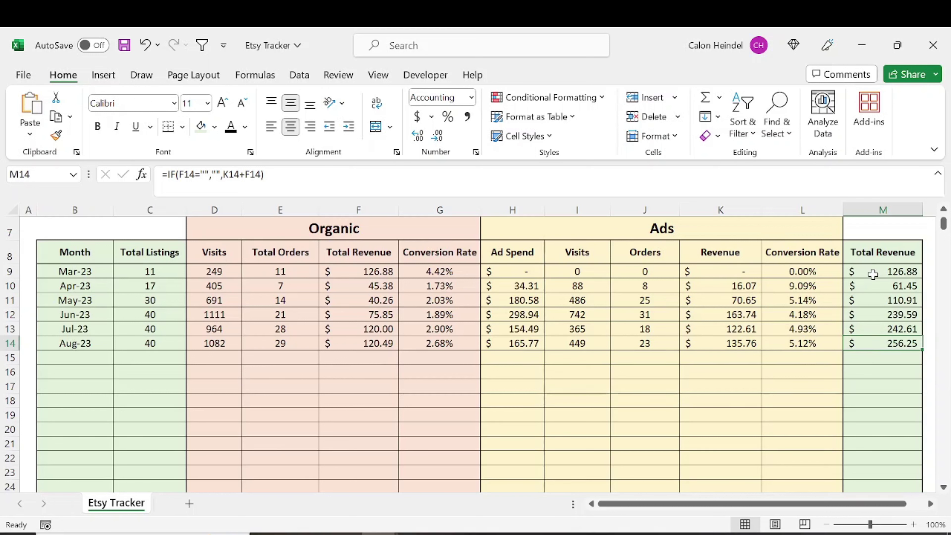
{"action": "left_click_drag", "start_coordinate": [872, 273], "coordinate": [876, 339]}
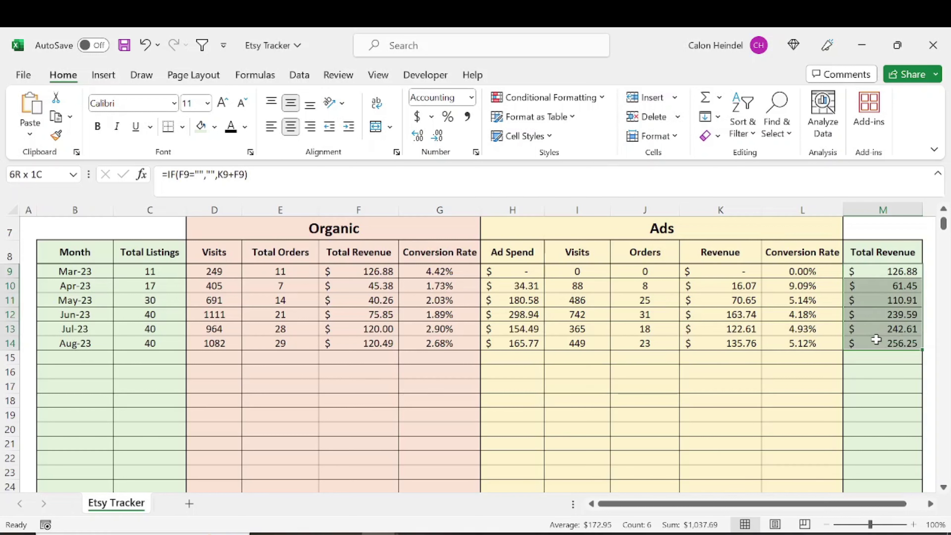
Compare ad spend and ad revenue from Apr-23 to Aug-23 across the Ads block.
{"action": "left_click", "coordinate": [507, 343]}
{"action": "left_click", "coordinate": [744, 347]}
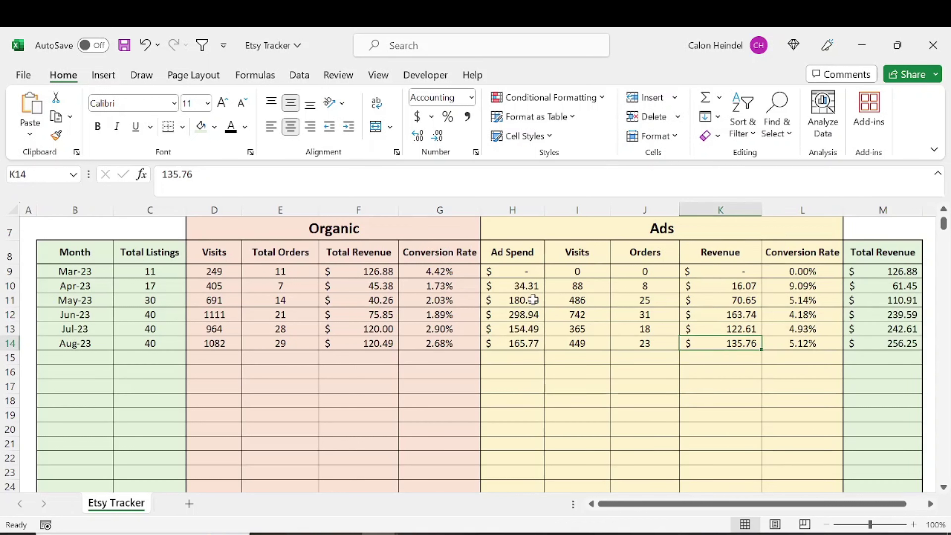
{"action": "left_click_drag", "start_coordinate": [744, 291], "coordinate": [741, 344]}
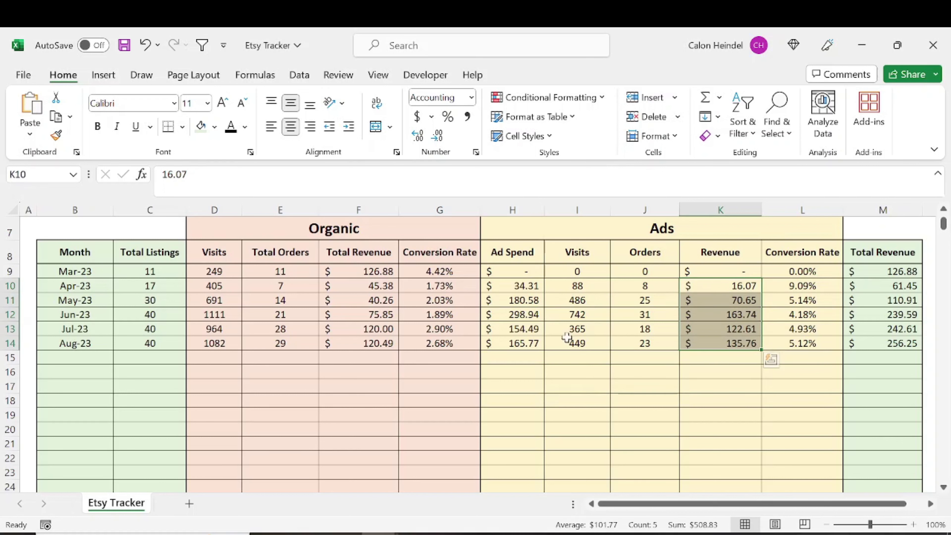
{"action": "left_click_drag", "start_coordinate": [520, 286], "coordinate": [527, 339]}
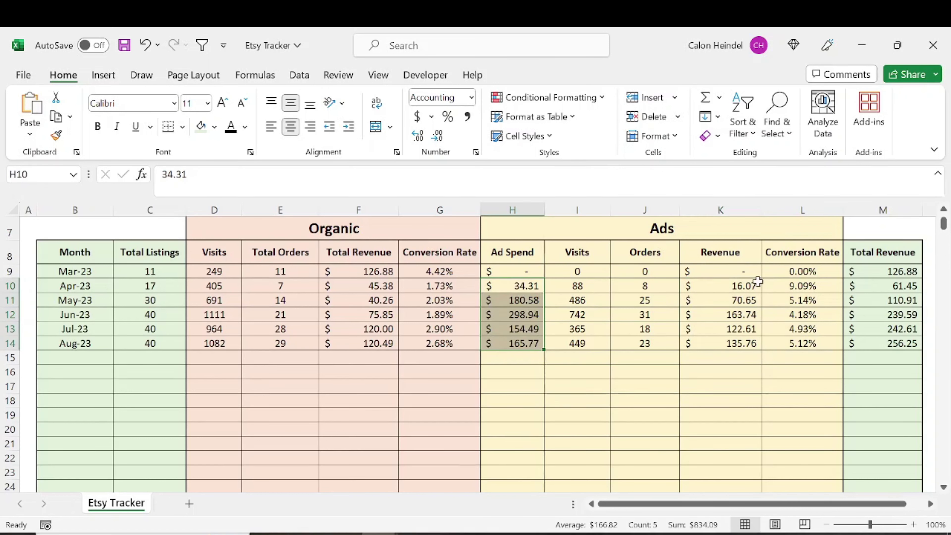
{"action": "left_click_drag", "start_coordinate": [740, 285], "coordinate": [742, 350]}
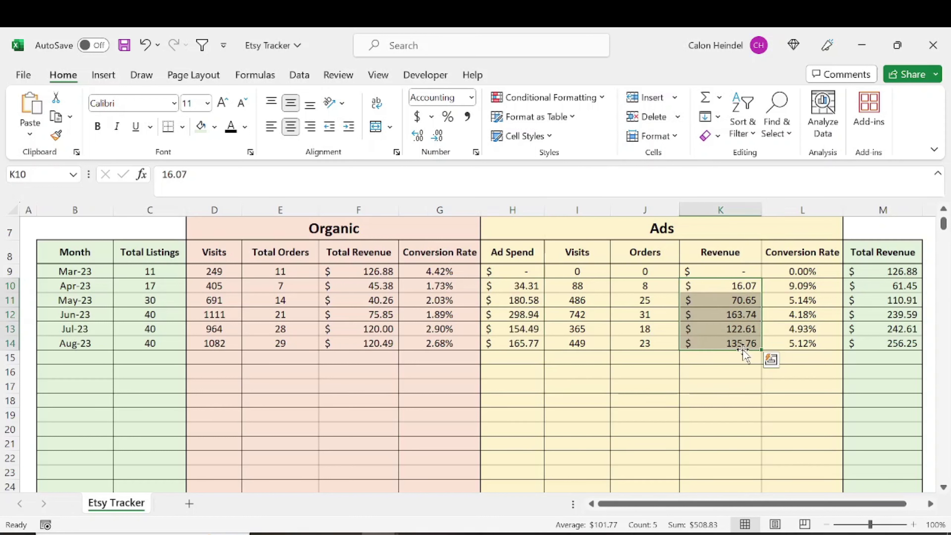
{"action": "left_click", "coordinate": [343, 363]}
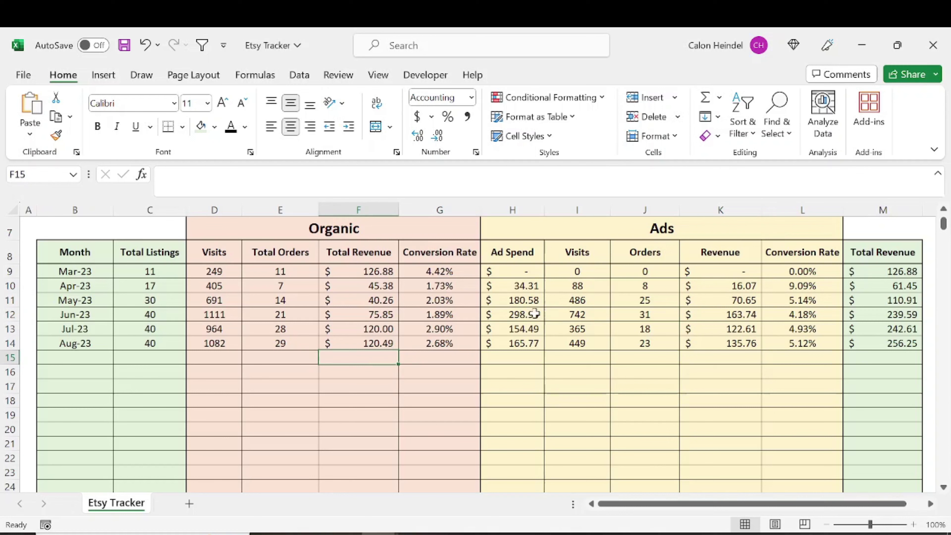
{"action": "left_click_drag", "start_coordinate": [521, 275], "coordinate": [796, 343]}
{"action": "scroll", "coordinate": [613, 360], "scroll_direction": "up", "scroll_amount": 2}
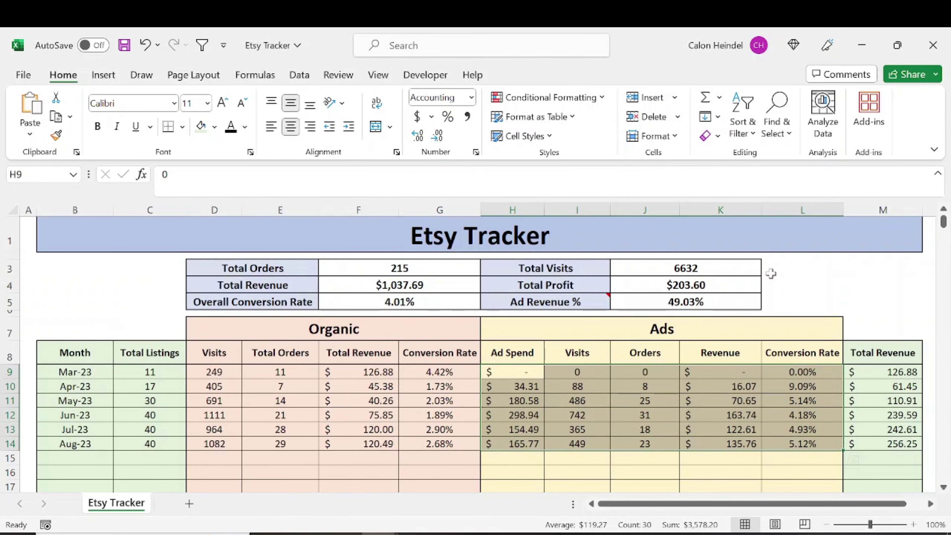
{"action": "left_click", "coordinate": [811, 301]}
{"action": "left_click", "coordinate": [389, 272]}
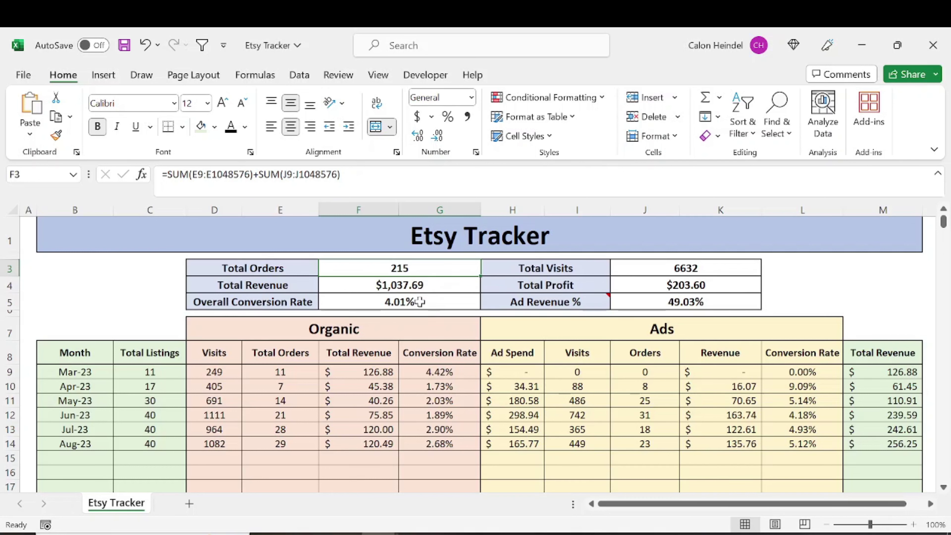
{"action": "left_click", "coordinate": [700, 263]}
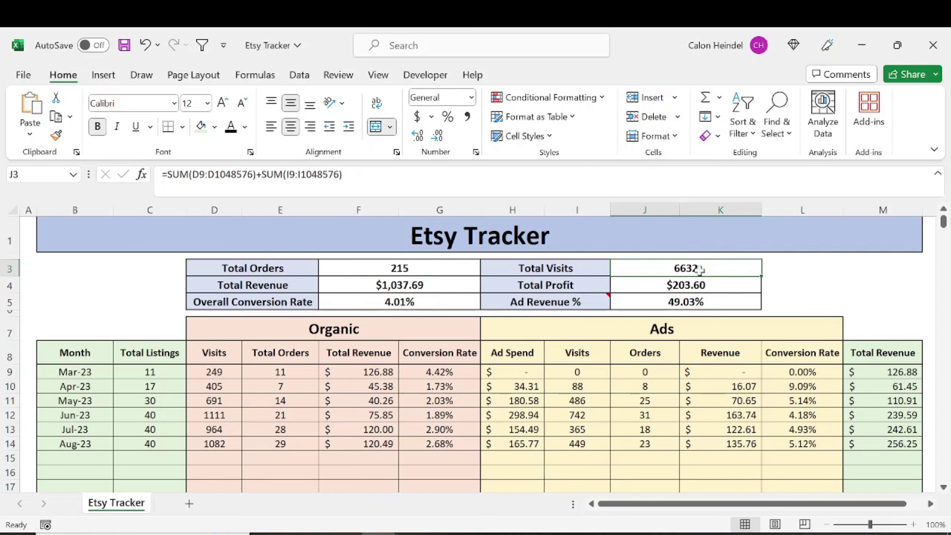
{"action": "left_click", "coordinate": [695, 286]}
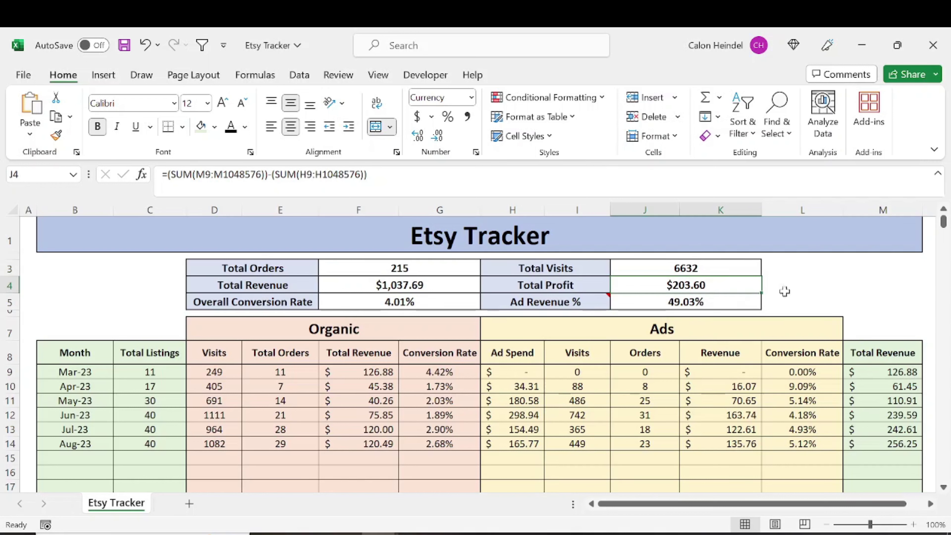
{"action": "left_click", "coordinate": [698, 304]}
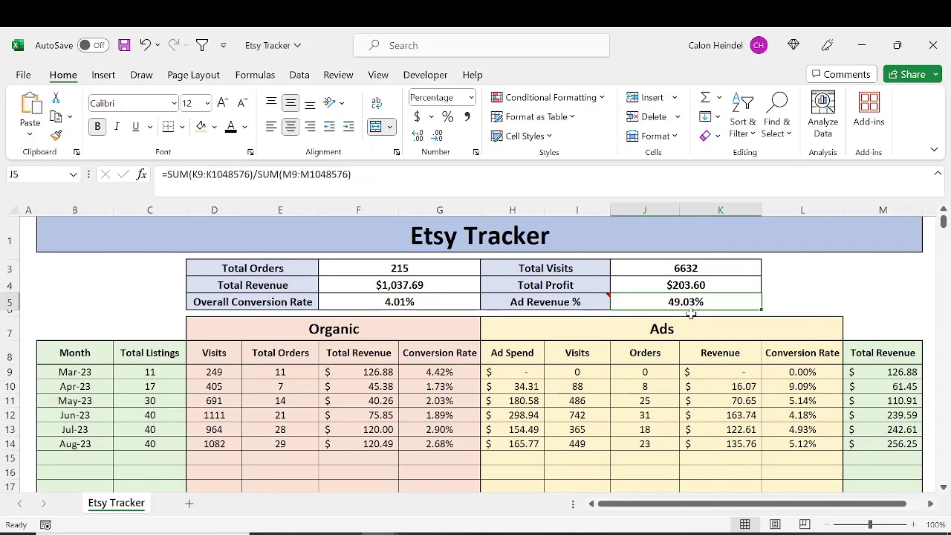
{"action": "left_click_drag", "start_coordinate": [539, 334], "coordinate": [786, 453]}
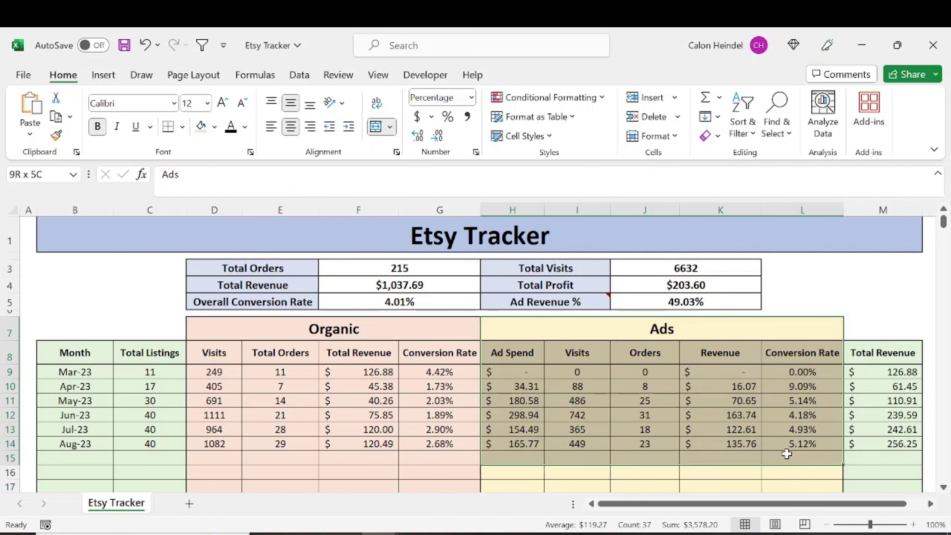
{"action": "left_click", "coordinate": [815, 262]}
{"action": "left_click", "coordinate": [688, 282]}
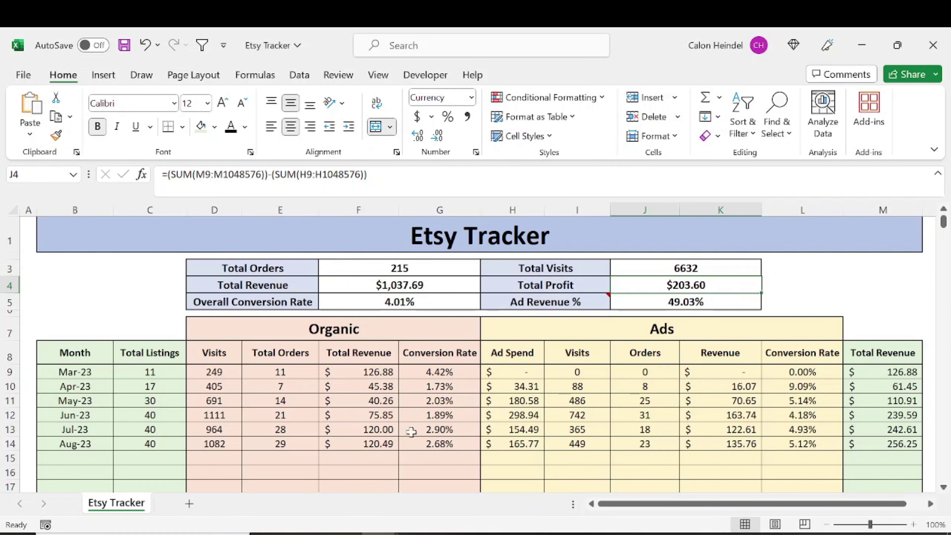
{"action": "left_click_drag", "start_coordinate": [85, 373], "coordinate": [781, 401]}
{"action": "left_click_drag", "start_coordinate": [724, 511], "coordinate": [604, 507]}
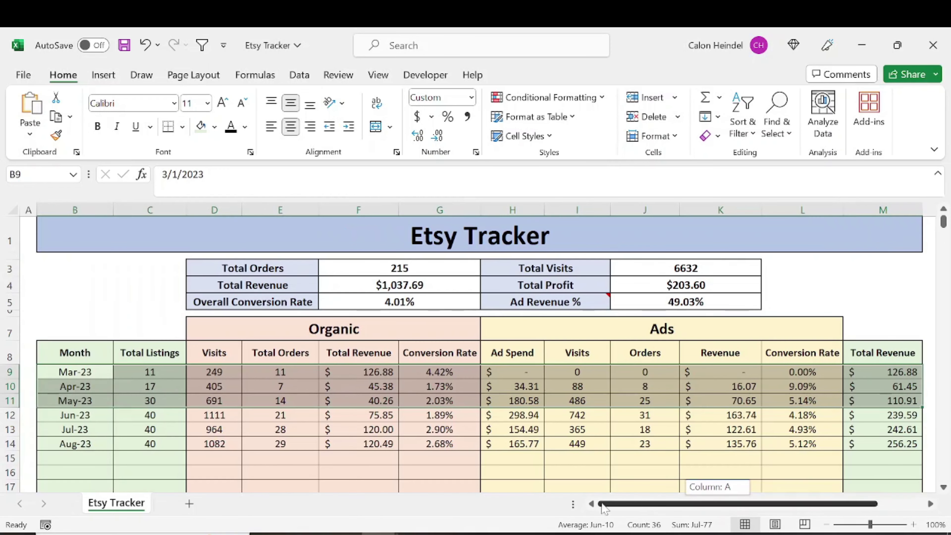
{"action": "left_click_drag", "start_coordinate": [87, 415], "coordinate": [434, 419]}
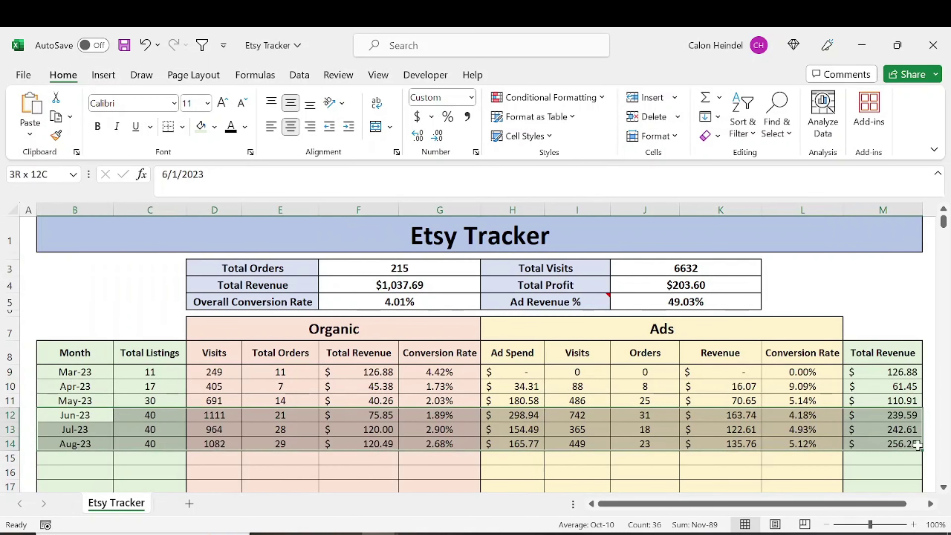
{"action": "mouse_move", "coordinate": [917, 445]}
{"action": "left_mouse_down"}
{"action": "mouse_move", "coordinate": [918, 459]}
{"action": "mouse_move", "coordinate": [910, 444]}
{"action": "left_mouse_up"}
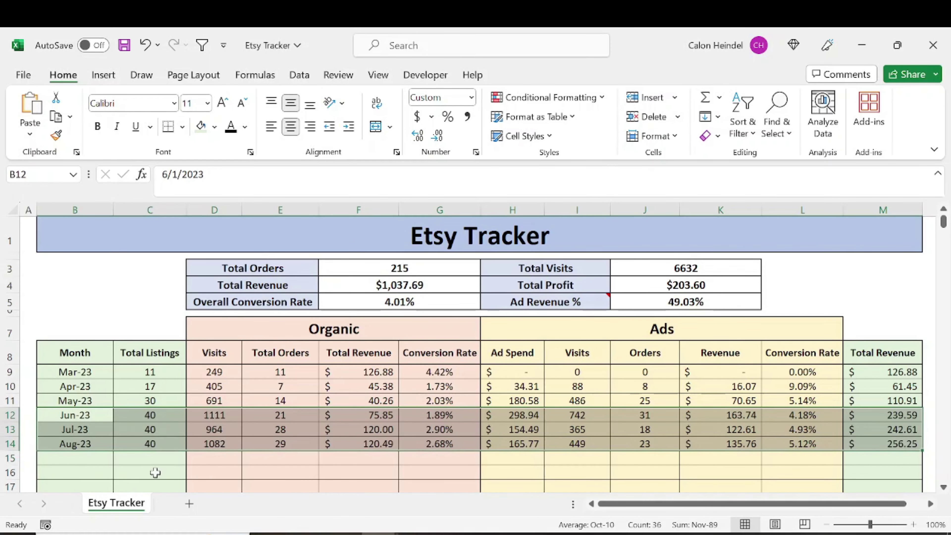
{"action": "left_click", "coordinate": [83, 458]}
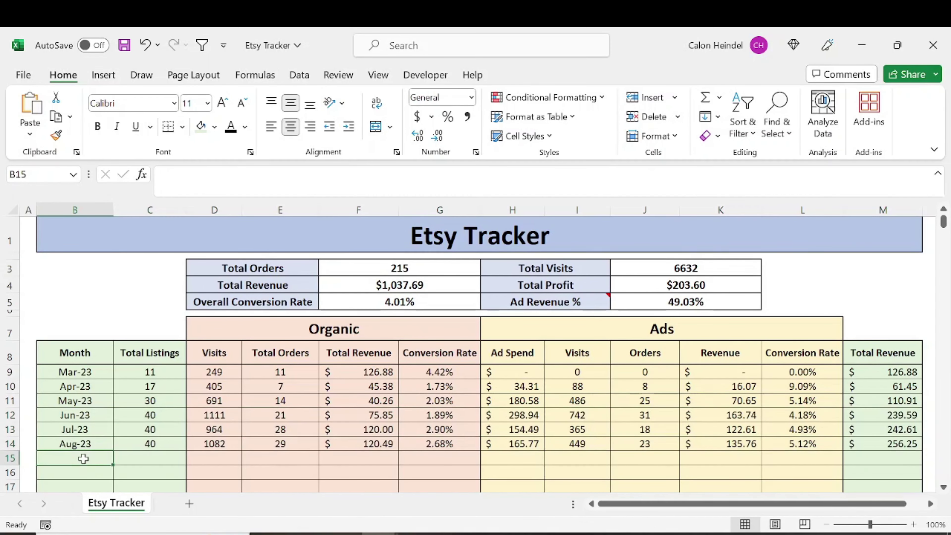
{"action": "left_click", "coordinate": [160, 454]}
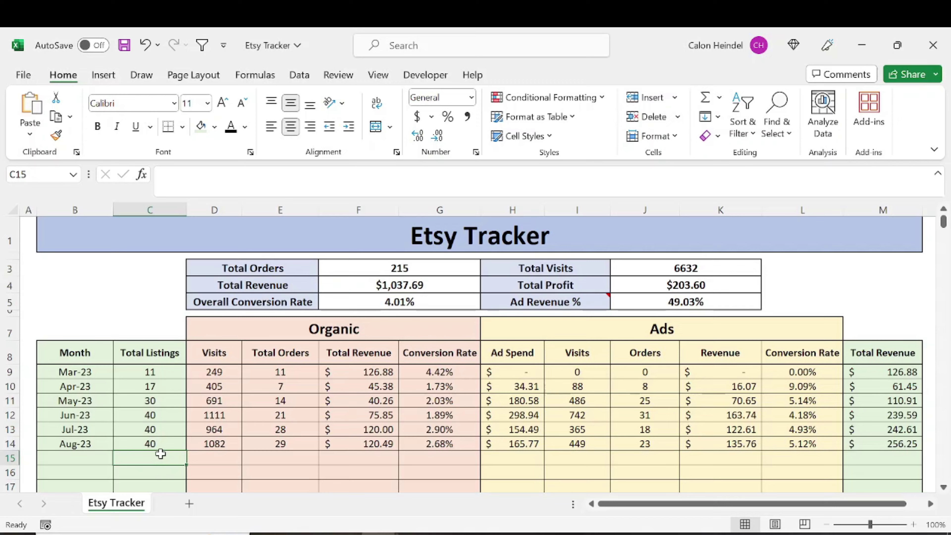
{"action": "scroll", "coordinate": [161, 453], "scroll_direction": "down", "scroll_amount": 1}
{"action": "left_click_drag", "start_coordinate": [94, 428], "coordinate": [867, 427]}
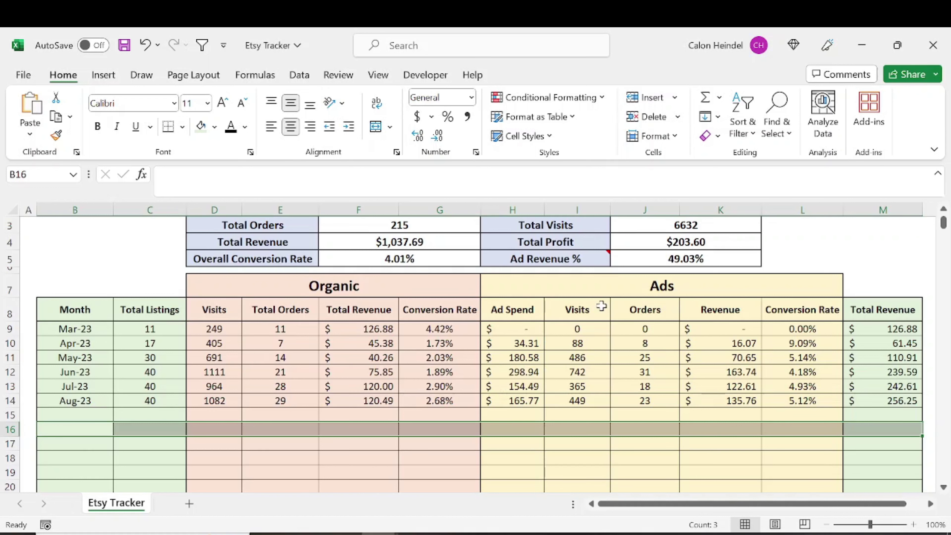
{"action": "left_click", "coordinate": [100, 431]}
{"action": "left_click_drag", "start_coordinate": [101, 430], "coordinate": [877, 423]}
{"action": "left_click", "coordinate": [167, 399]}
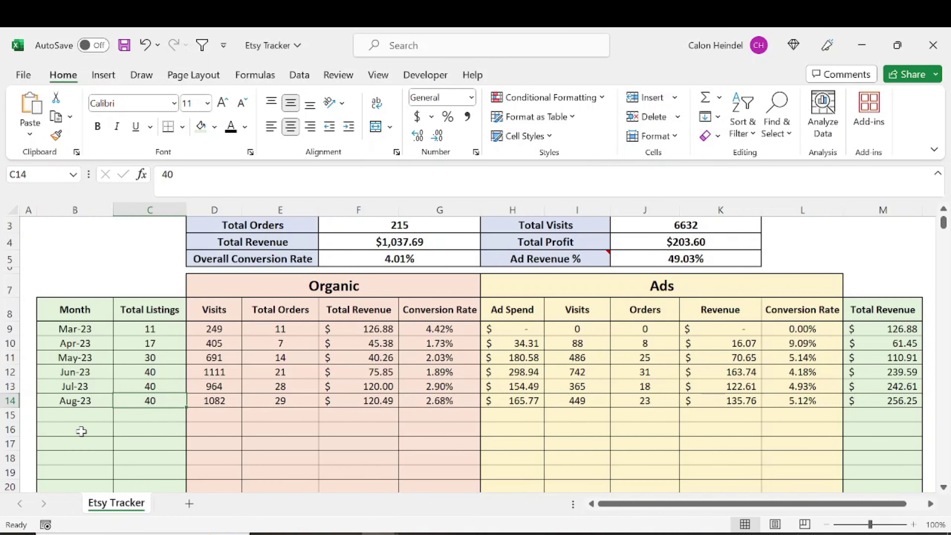
{"action": "left_click_drag", "start_coordinate": [80, 431], "coordinate": [891, 422]}
{"action": "key", "text": "shift+Down"}
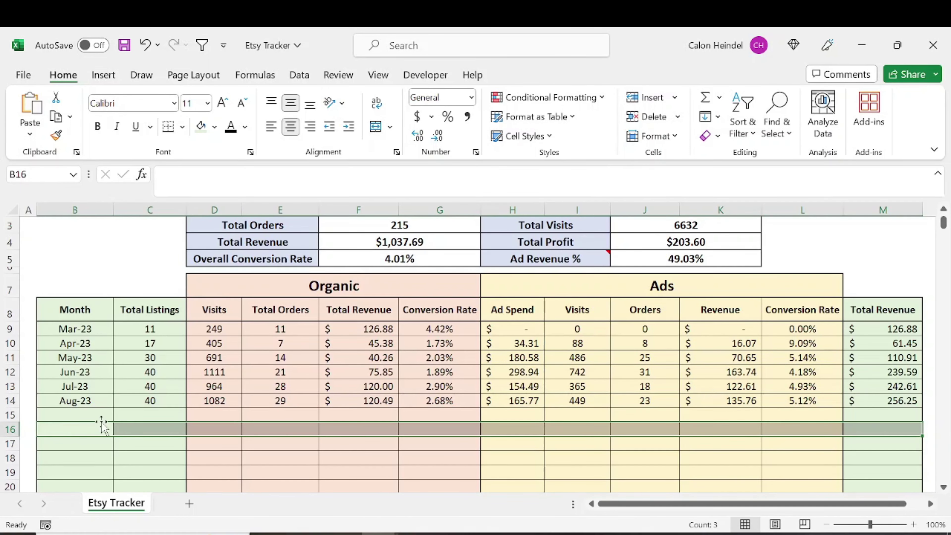
{"action": "left_click_drag", "start_coordinate": [81, 402], "coordinate": [876, 399]}
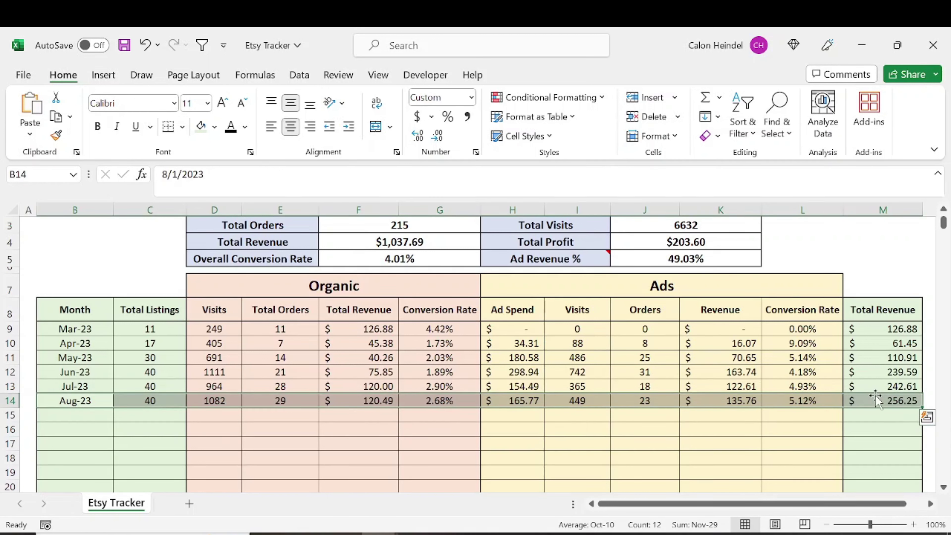
{"action": "left_click", "coordinate": [890, 414]}
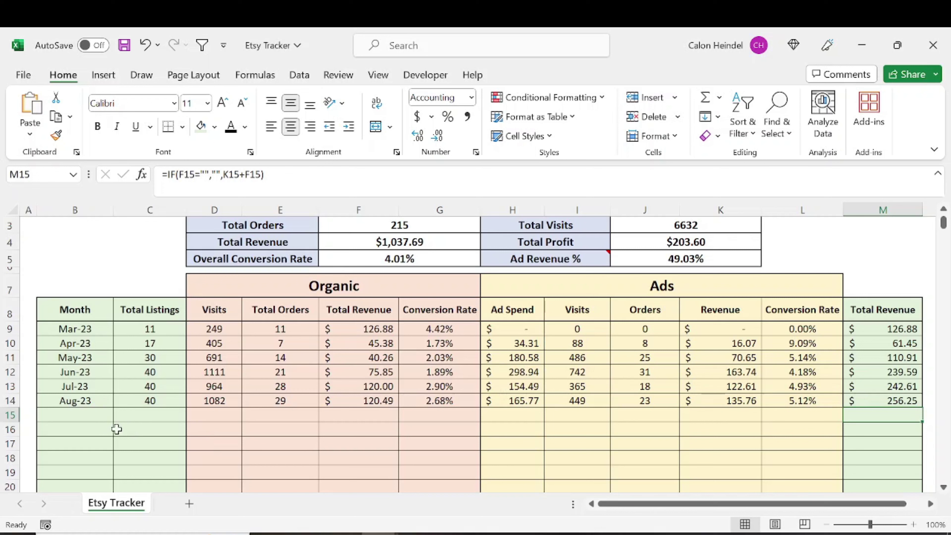
{"action": "left_click_drag", "start_coordinate": [82, 328], "coordinate": [862, 403]}
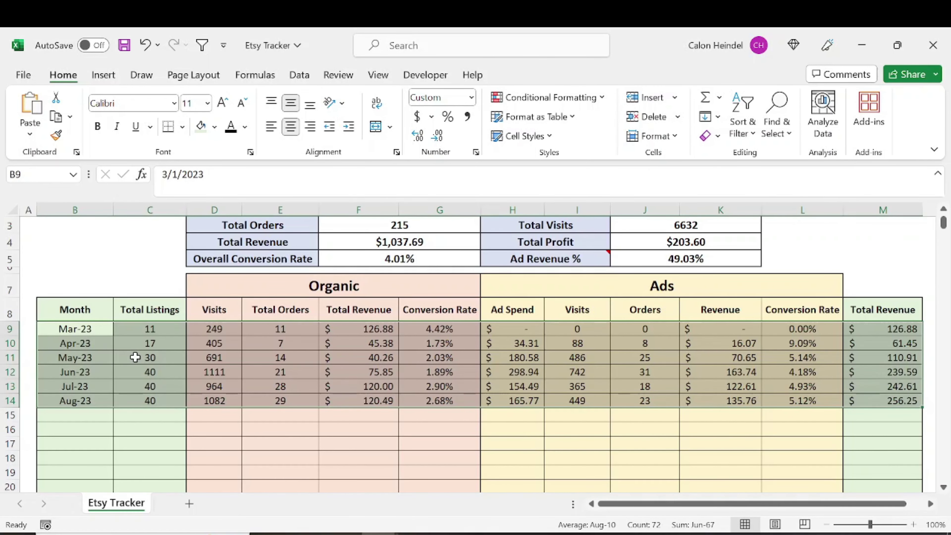
{"action": "mouse_move", "coordinate": [417, 534]}
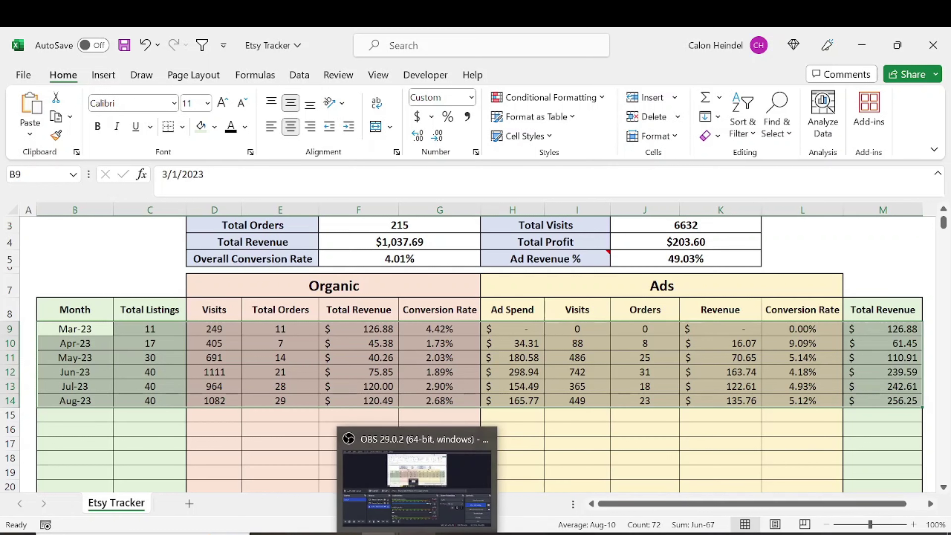